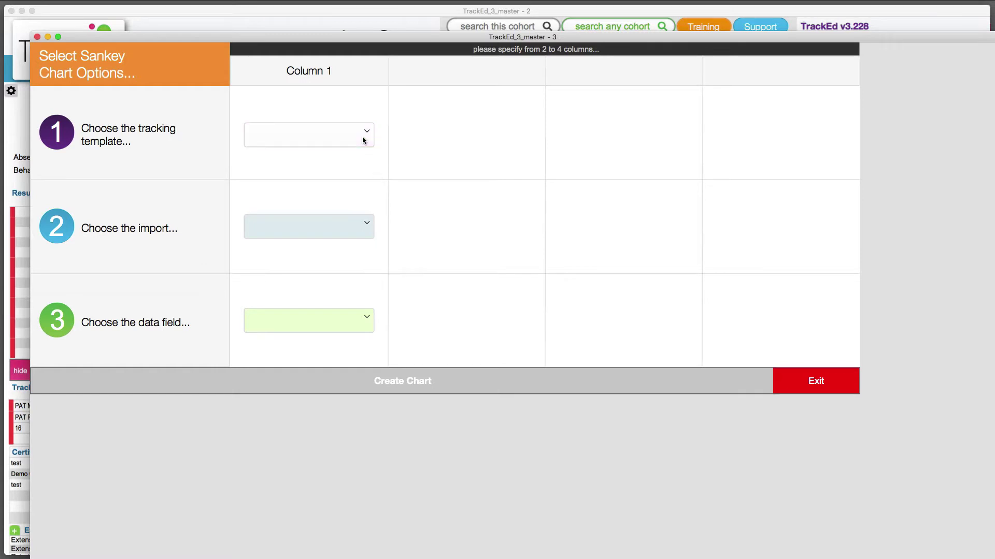
# Define column 1 of the Sankey chart with the Subject SME template, the 2013 term 2 import and the Mat Pts data field
pyautogui.click(363, 136)
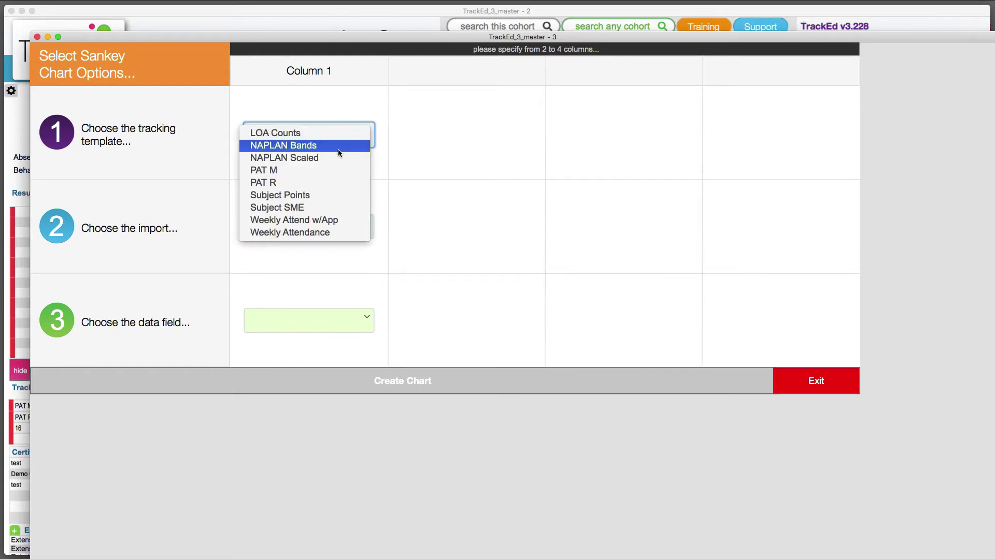
pyautogui.click(306, 208)
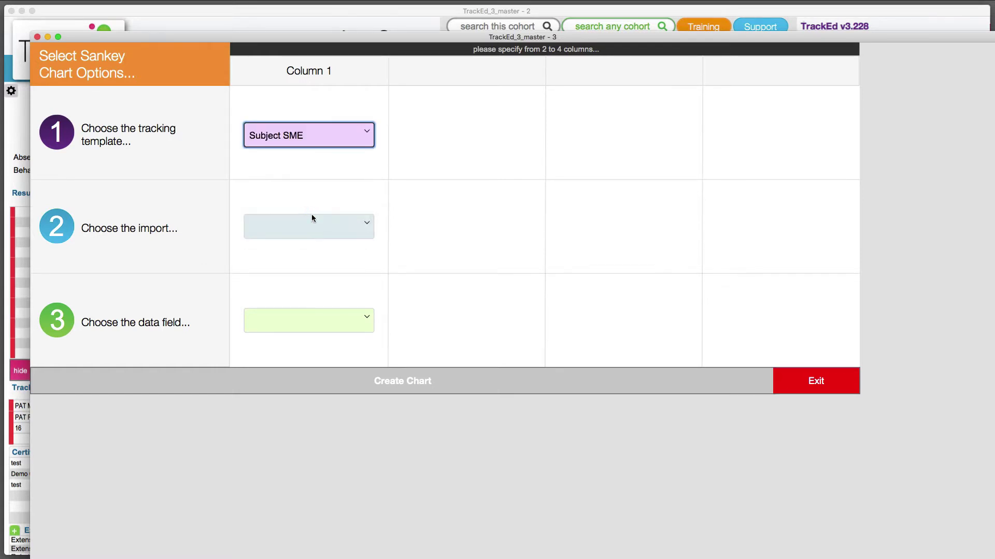
pyautogui.click(309, 226)
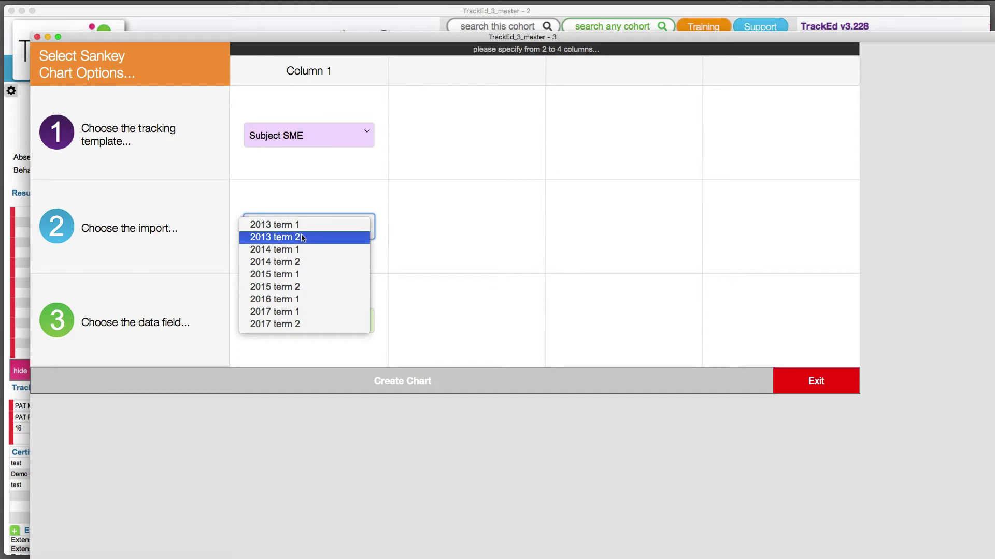
pyautogui.click(303, 237)
pyautogui.click(323, 320)
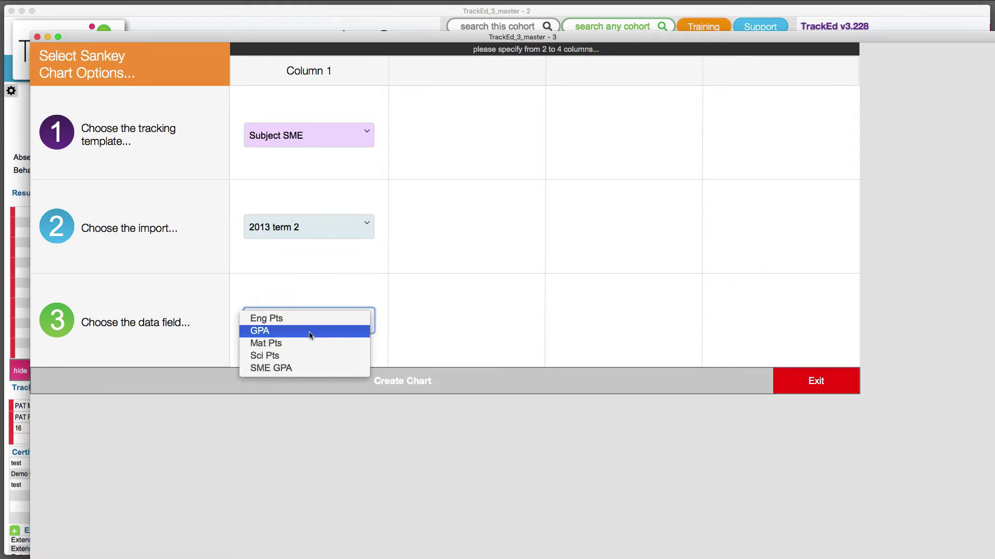
pyautogui.click(286, 344)
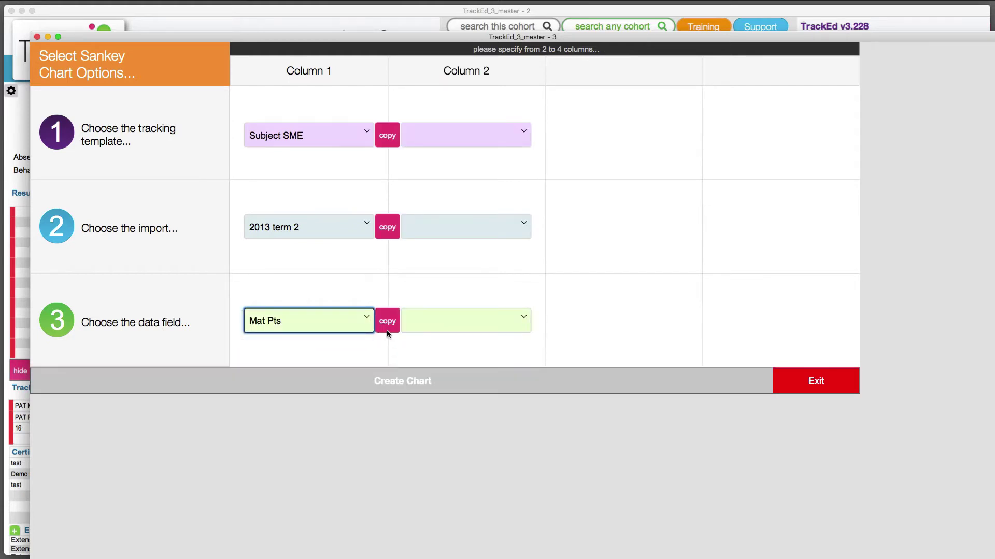
# Copy column 1's template and data field into column 2 and set its import to 2014 term 2
pyautogui.click(388, 323)
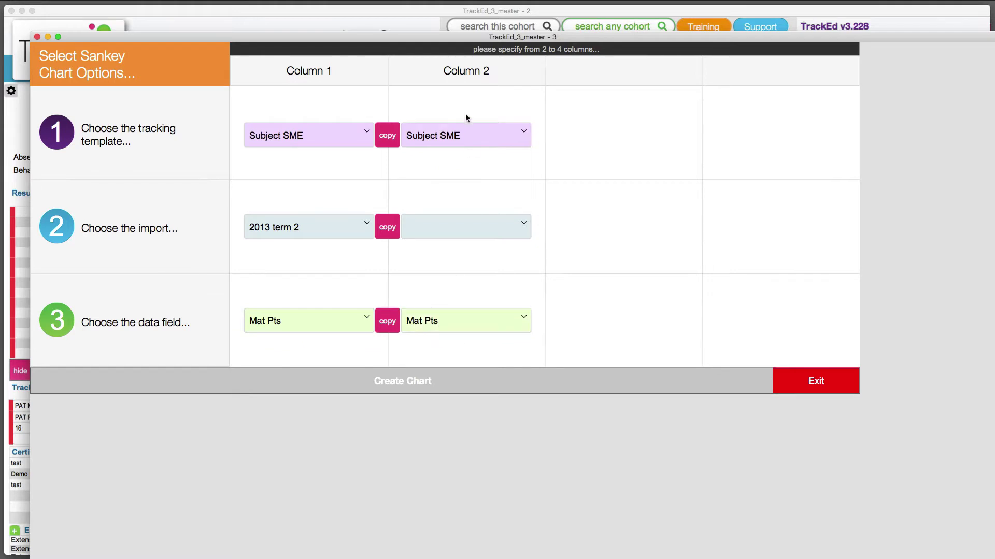
pyautogui.click(480, 228)
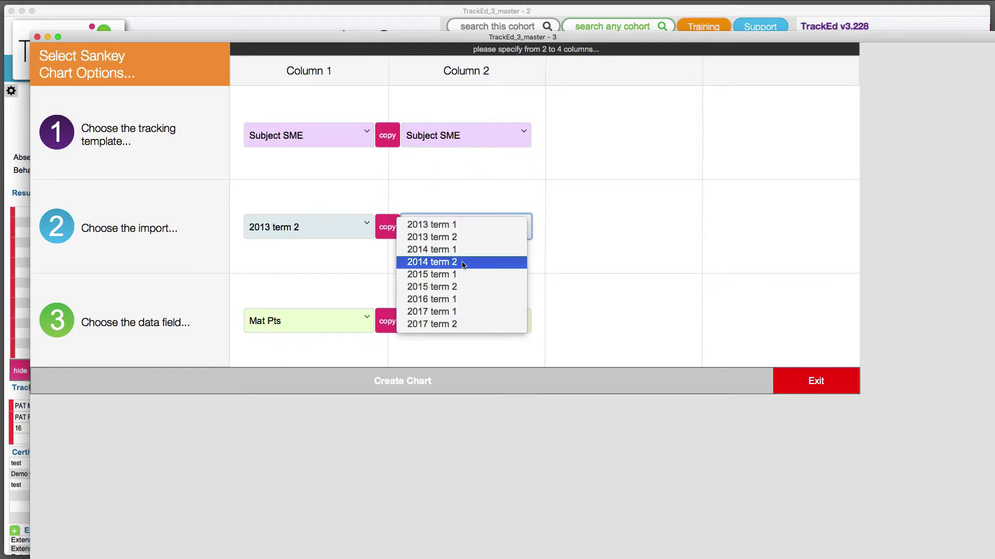
pyautogui.click(461, 262)
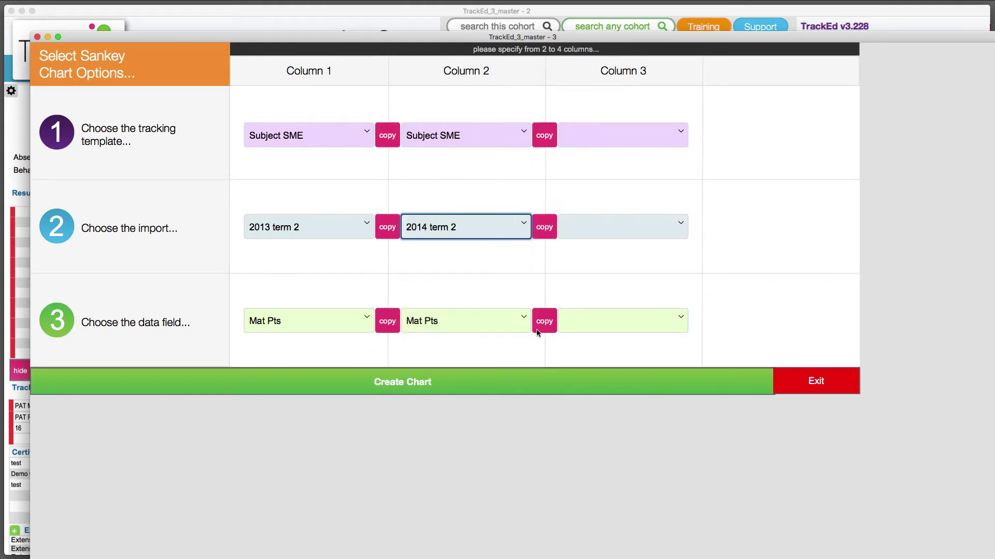
# Carry Subject SME and Mat Pts over to columns 3 and 4, with imports 2015 term 2 and 2017 term 2
pyautogui.click(598, 233)
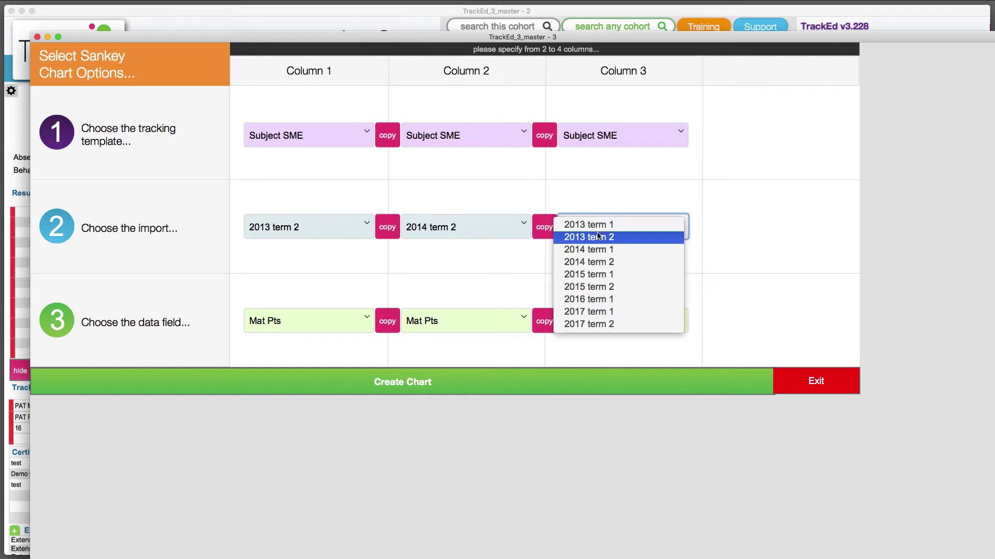
pyautogui.click(596, 286)
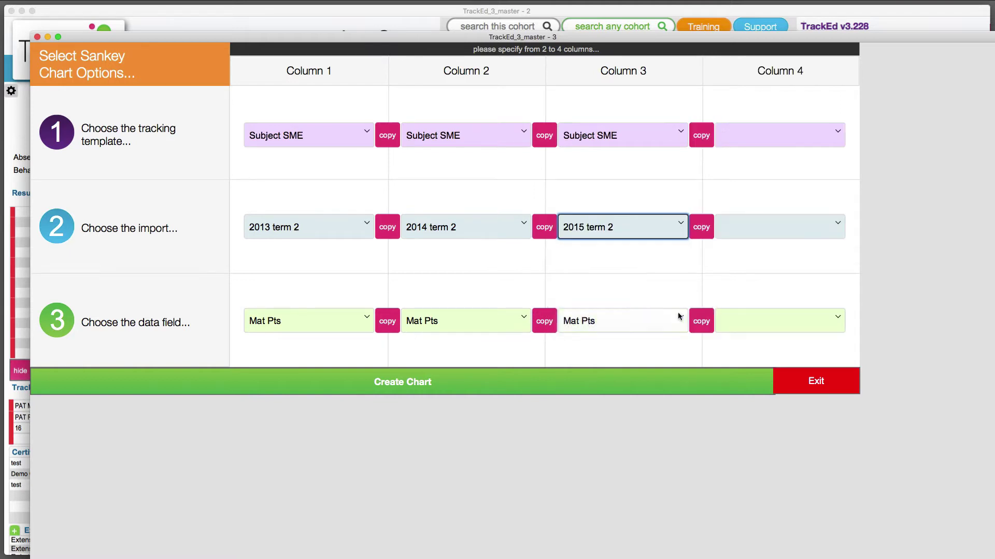
pyautogui.click(754, 228)
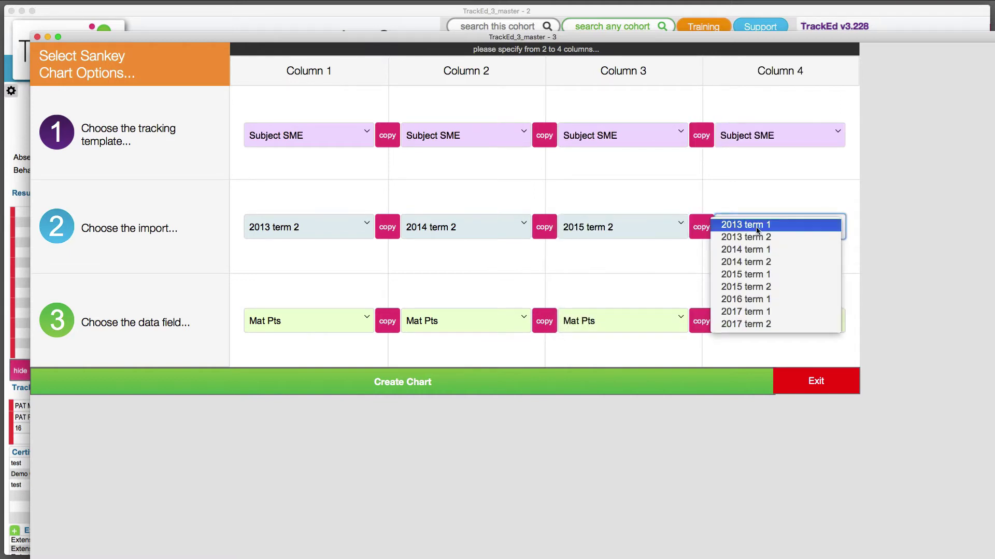
pyautogui.click(747, 324)
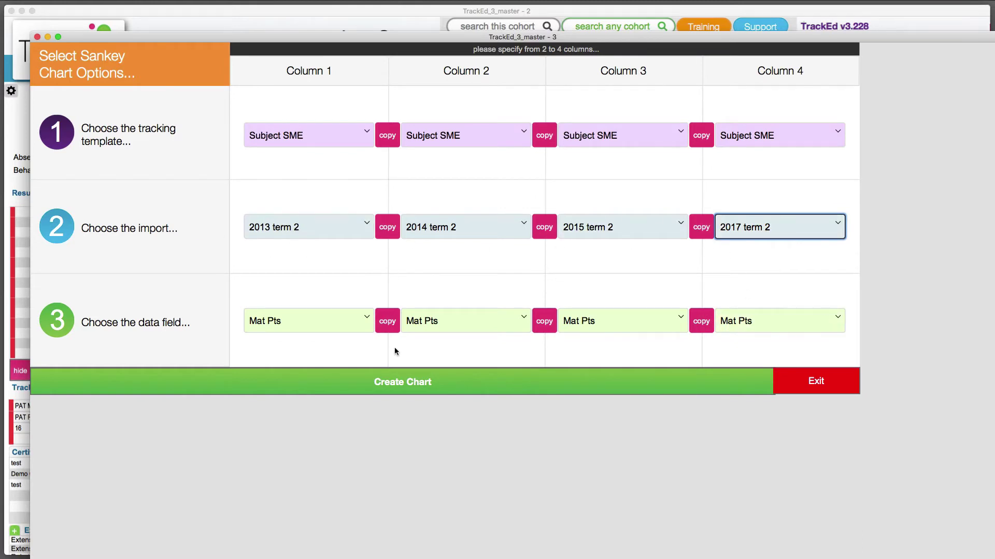
# Create the four-column Sankey chart, bring its window fully into view and shift column 1's node 5 slightly up
pyautogui.click(413, 388)
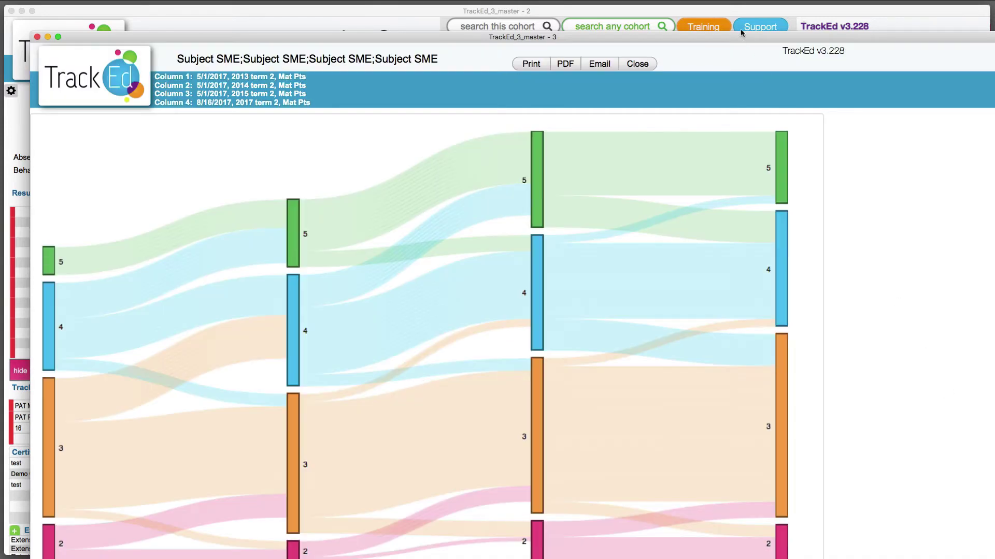
pyautogui.moveTo(740, 35); pyautogui.dragTo(717, 15)
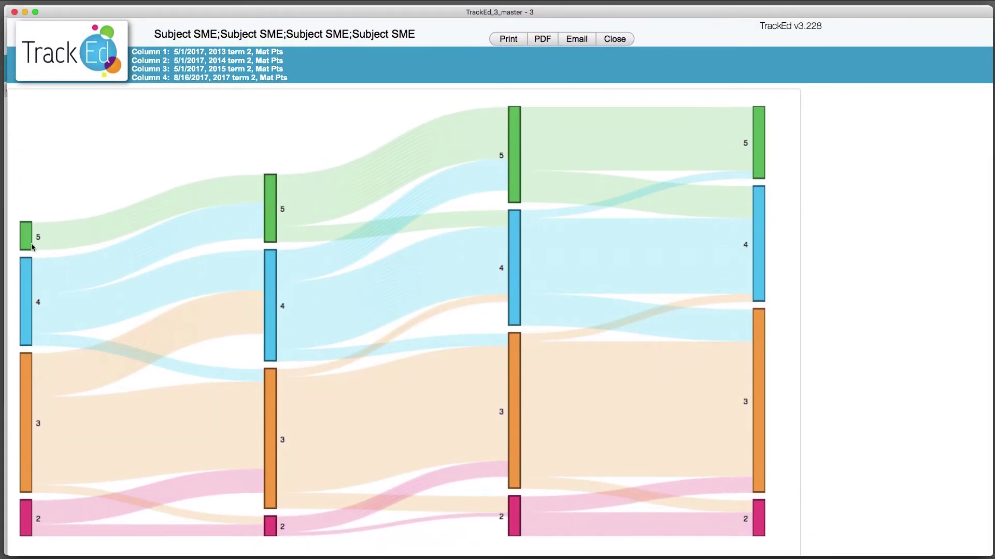
pyautogui.moveTo(28, 240); pyautogui.dragTo(28, 238)
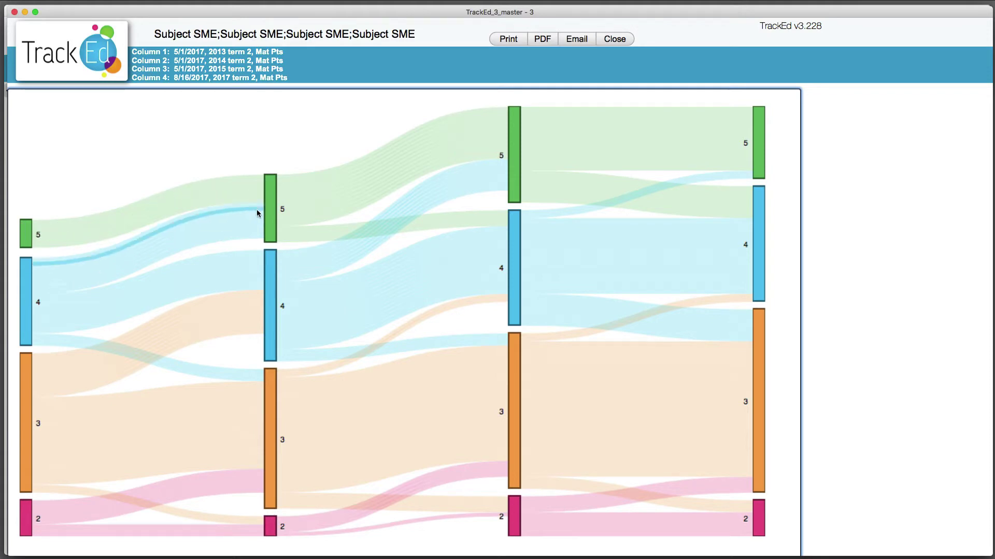
# Examine individual student flows between result levels across the four terms, and close the chart
pyautogui.moveTo(274, 207)
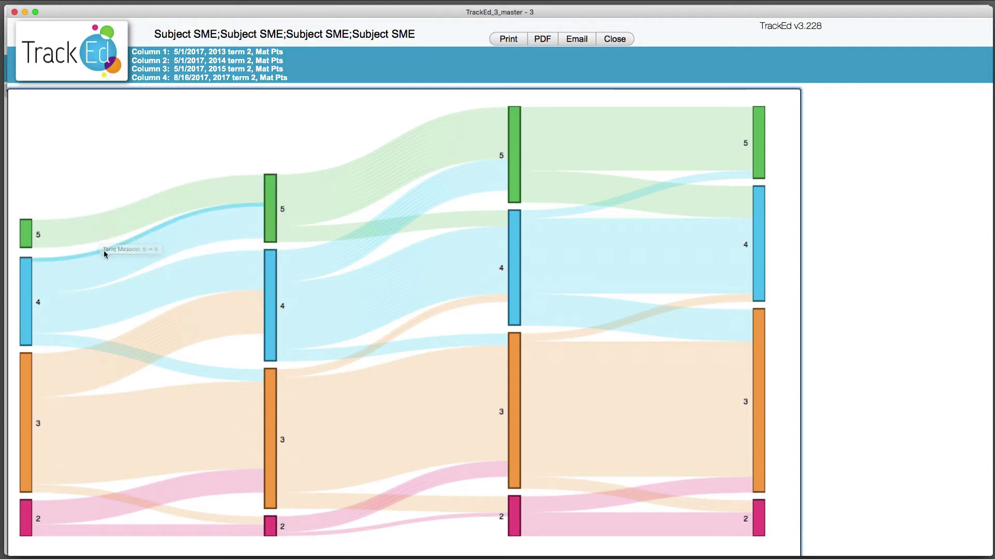
pyautogui.moveTo(106, 253)
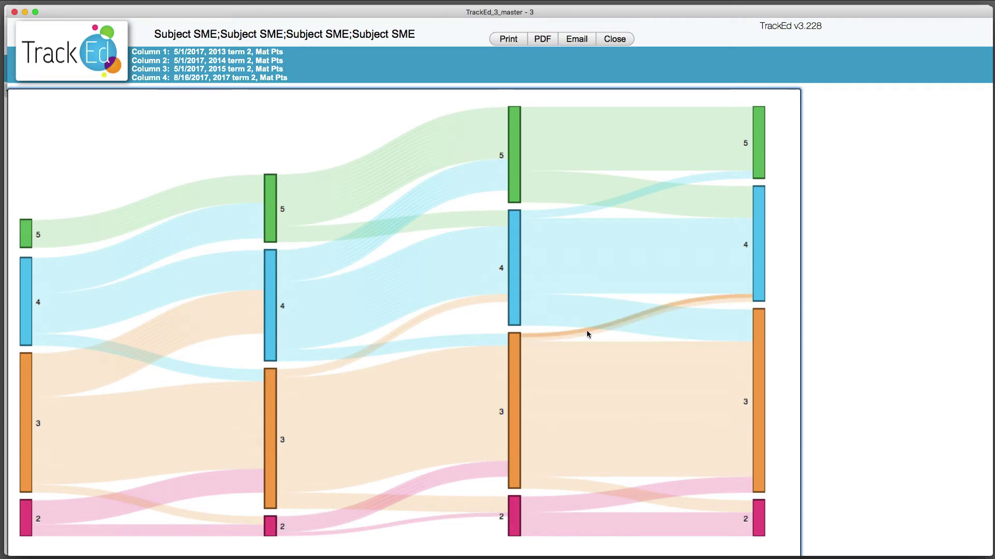
pyautogui.moveTo(588, 334)
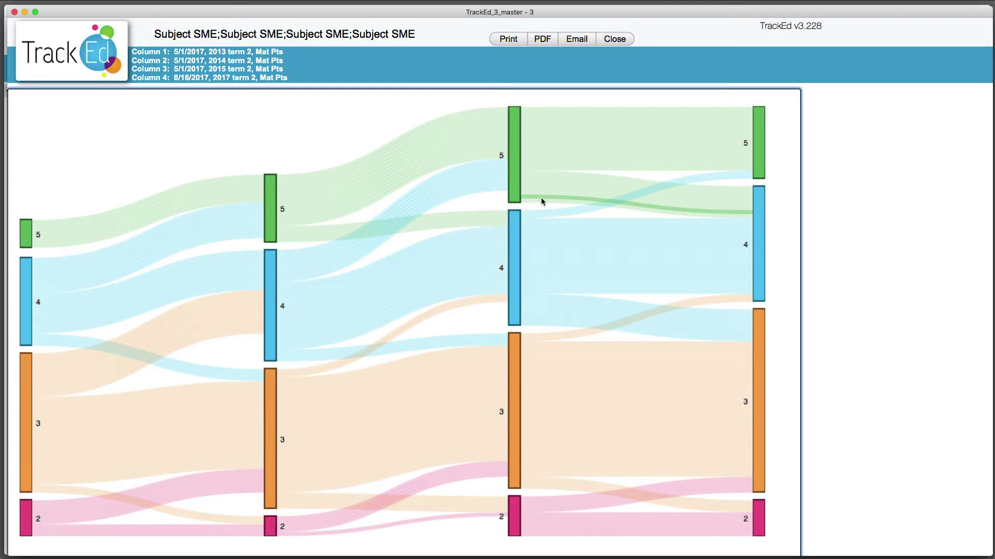
pyautogui.moveTo(542, 198)
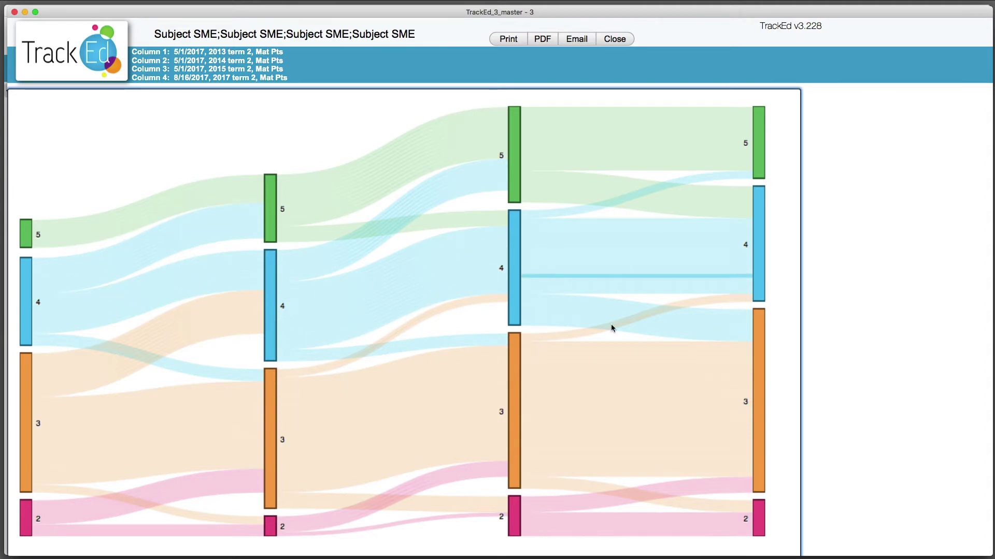
pyautogui.click(621, 44)
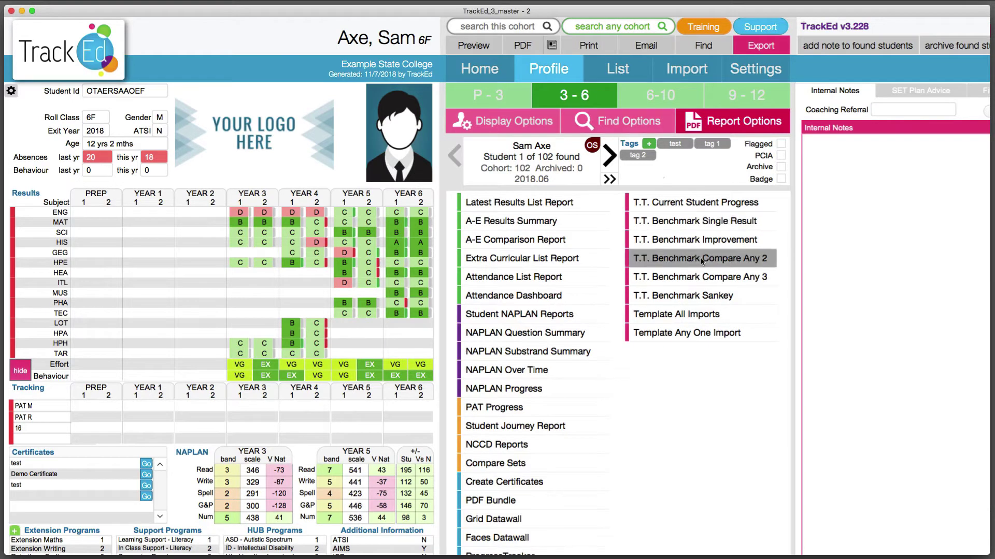
# Start a new T.T. Benchmark Sankey and define column 1 as NAPLAN Bands, 2015 level 5, Reading Band
pyautogui.click(692, 298)
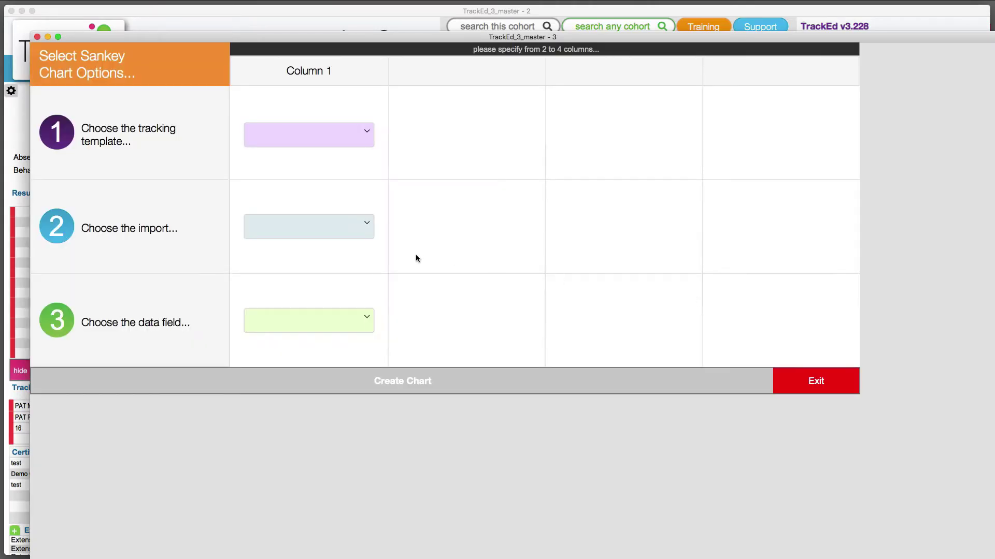
pyautogui.click(333, 136)
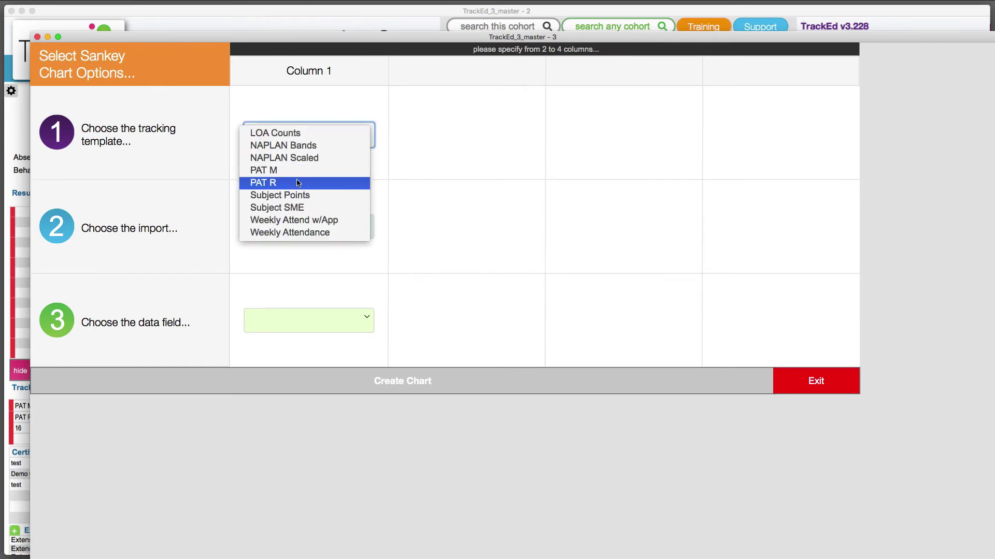
pyautogui.click(305, 147)
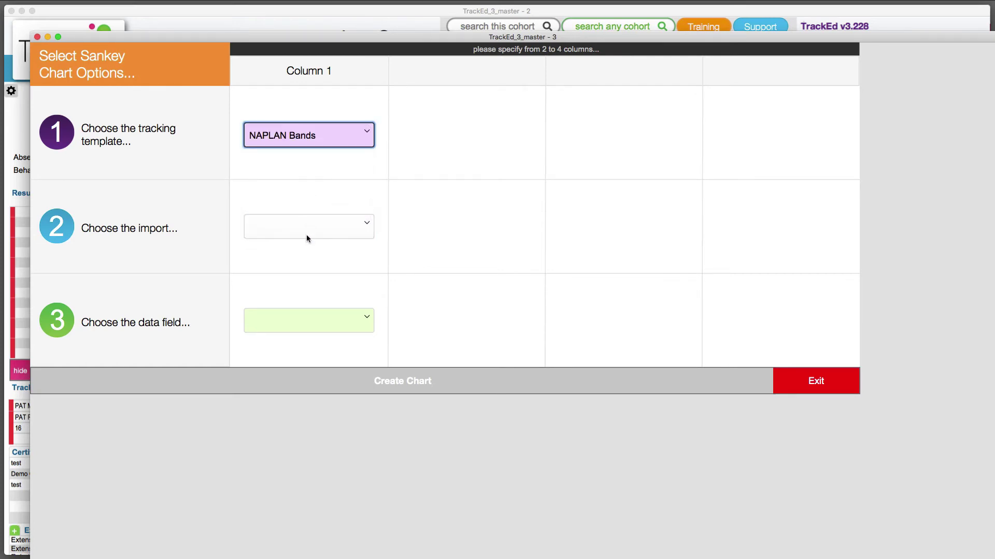
pyautogui.click(307, 234)
pyautogui.click(307, 238)
pyautogui.click(308, 321)
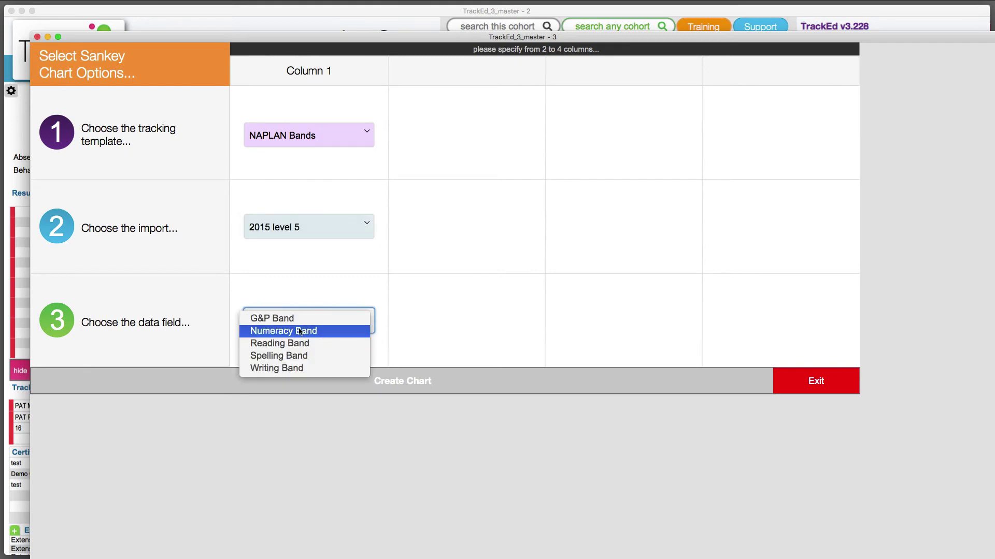
pyautogui.click(292, 346)
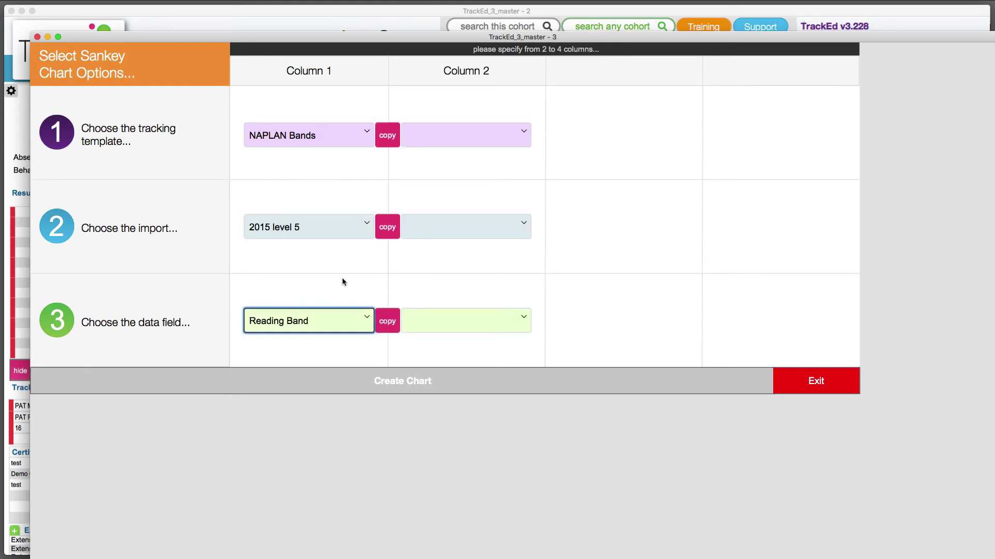
# Define column 2 with the Subject SME template, the 2017 term 2 import and the Eng Pts data field
pyautogui.click(445, 136)
pyautogui.click(435, 207)
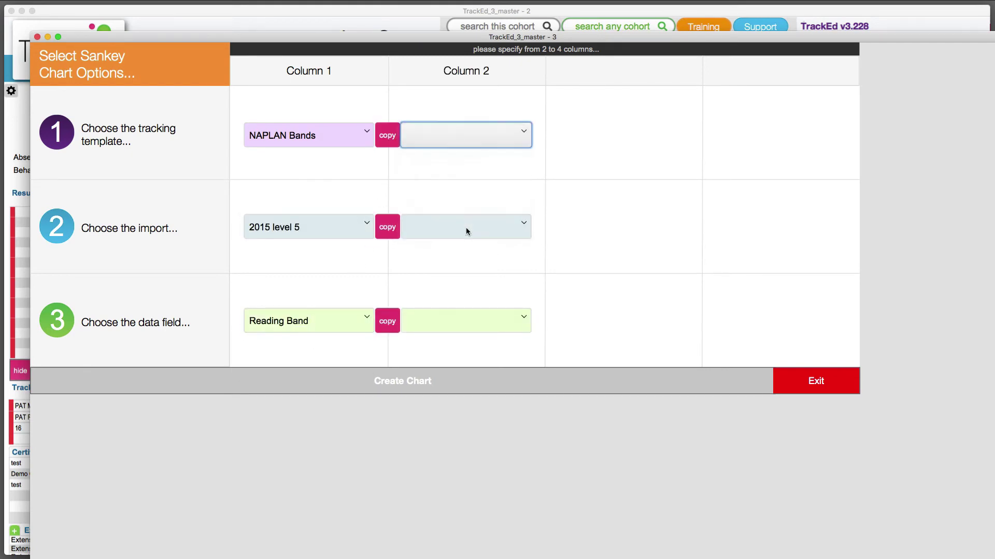
pyautogui.click(465, 227)
pyautogui.click(443, 325)
pyautogui.click(459, 321)
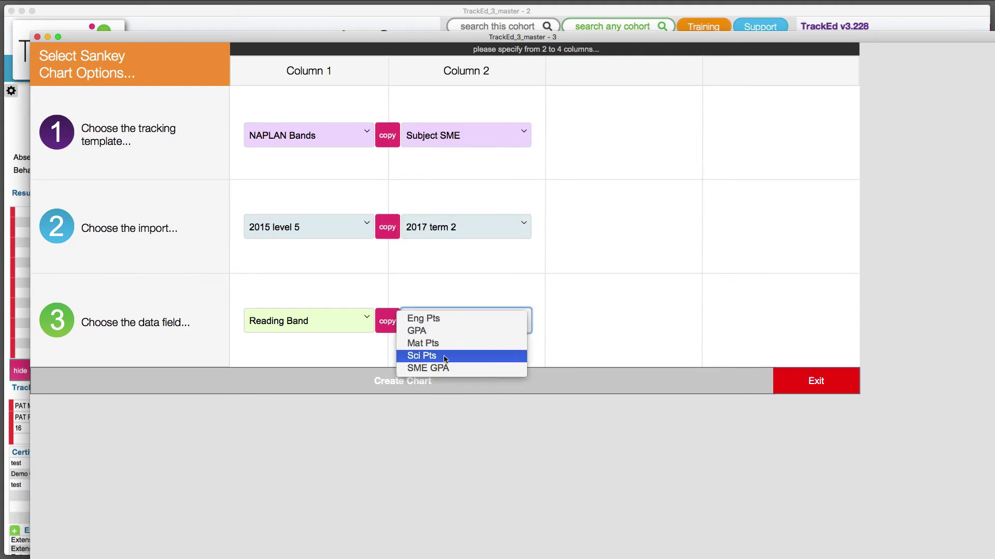
pyautogui.click(437, 320)
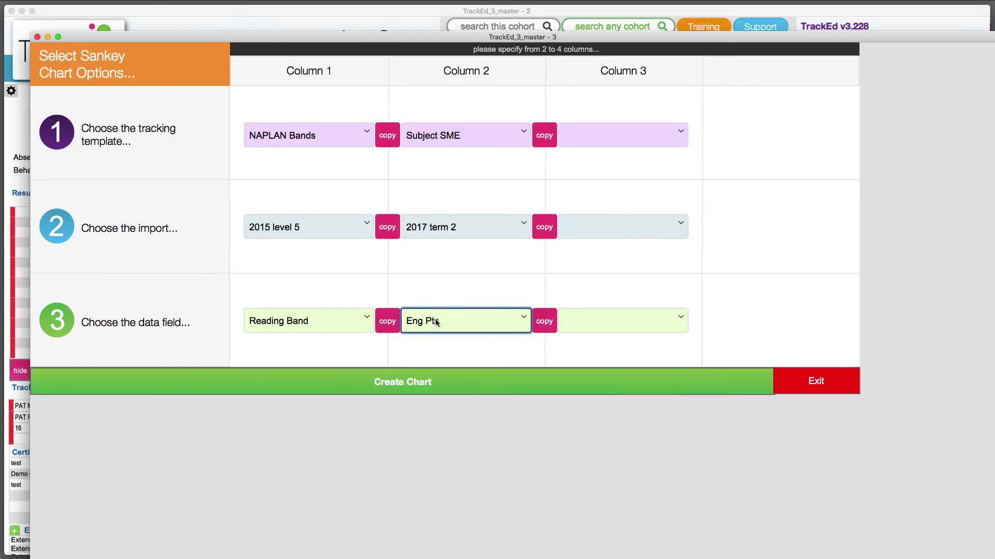
# Define column 3 with the PAT R template, the pat r import and the Stanine data field
pyautogui.click(618, 141)
pyautogui.click(623, 182)
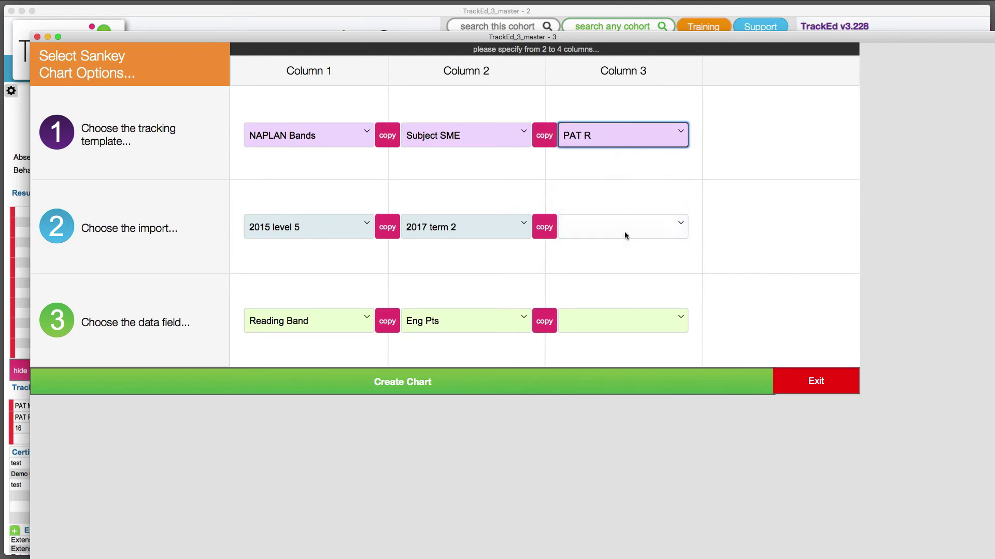
pyautogui.click(624, 231)
pyautogui.click(616, 228)
pyautogui.click(613, 322)
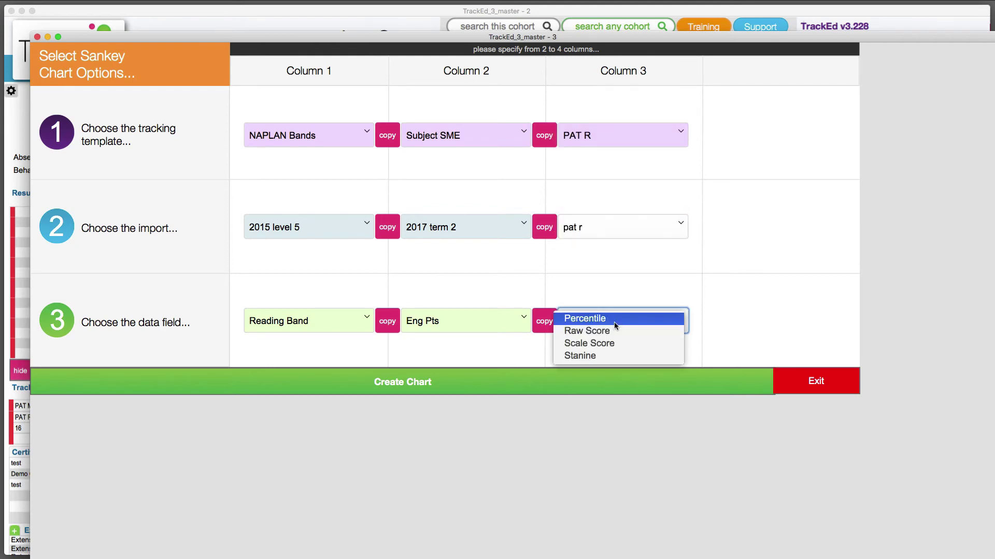
pyautogui.click(603, 357)
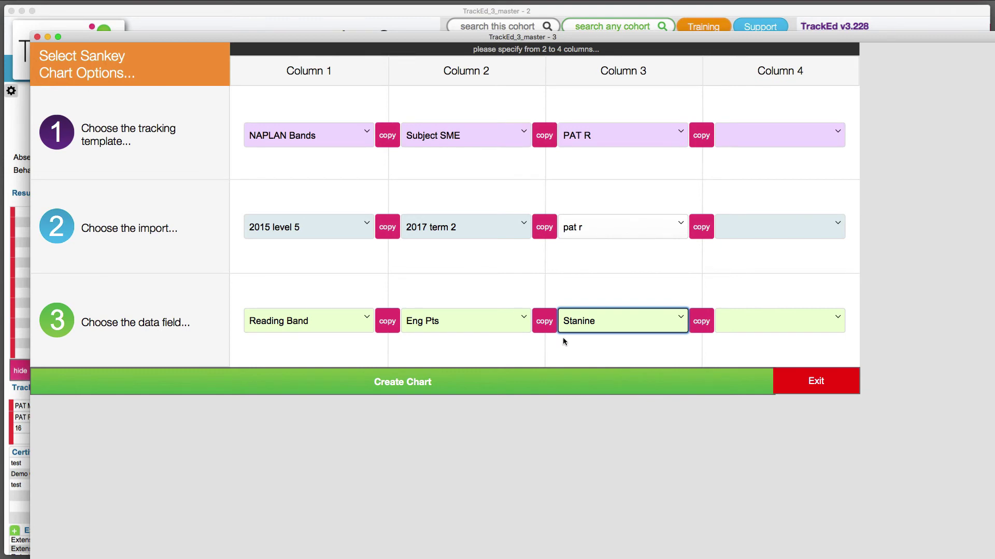
# Create the Sankey chart from the three defined columns and move its window fully into view
pyautogui.click(394, 386)
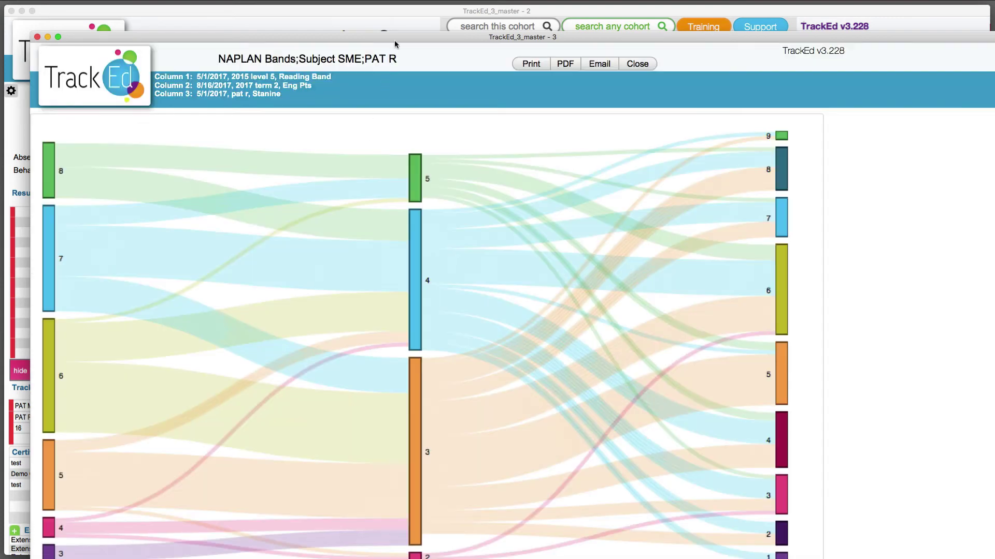
pyautogui.moveTo(395, 44); pyautogui.dragTo(370, 17)
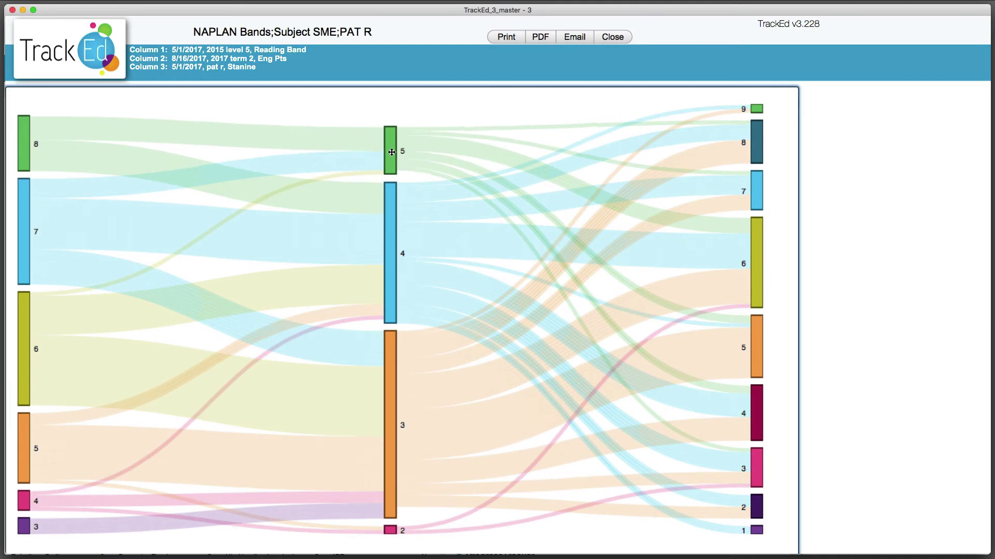
# Shift column 2's node 5 and column 1's node 8 slightly up, and column 3's node 9 slightly down
pyautogui.moveTo(389, 153); pyautogui.dragTo(390, 148)
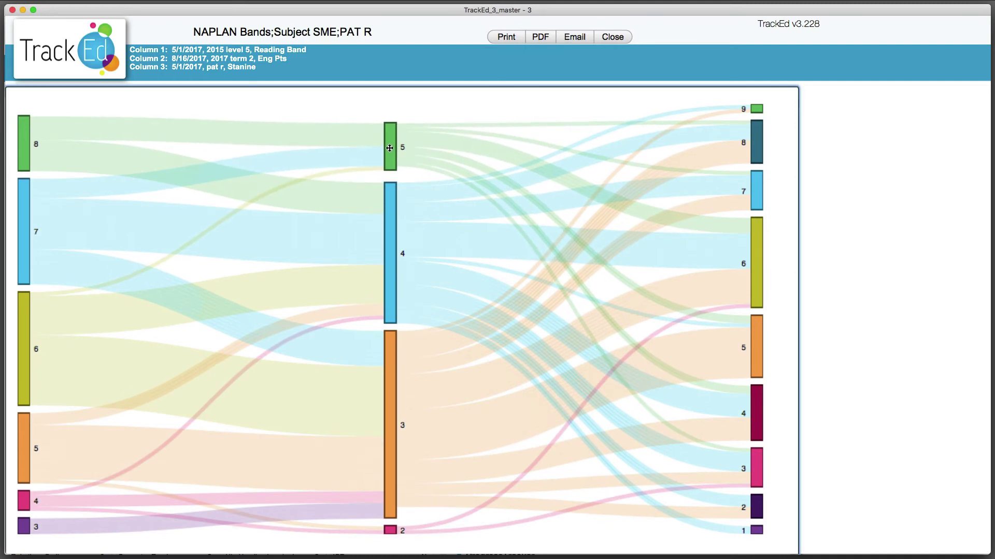
pyautogui.moveTo(22, 149); pyautogui.dragTo(20, 144)
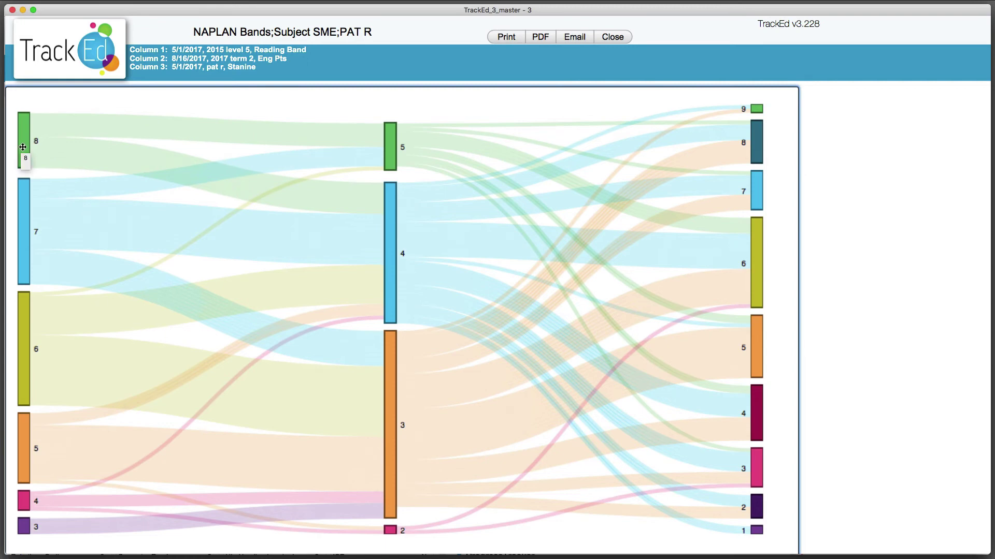
pyautogui.moveTo(756, 108); pyautogui.dragTo(756, 111)
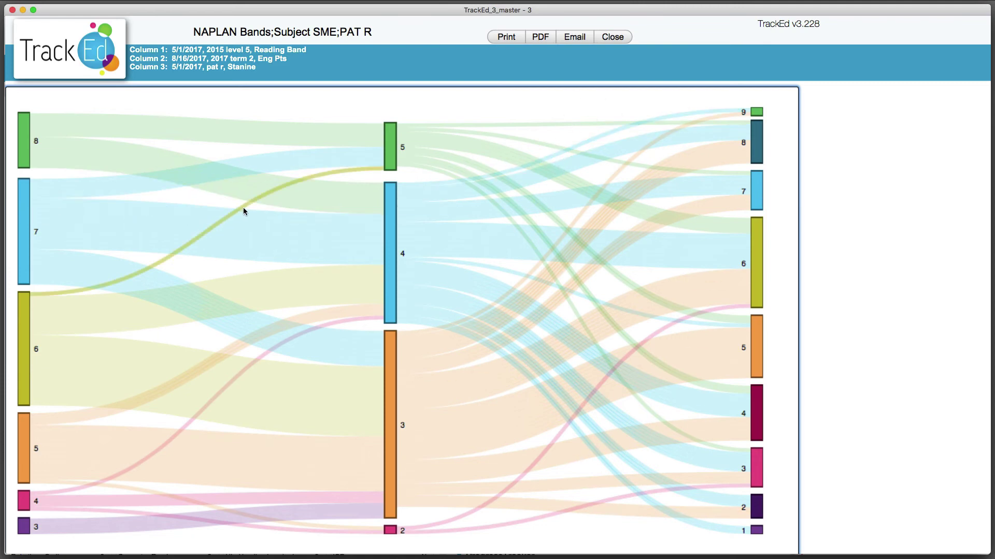
# Examine individual student flows from the Reading Band levels through Eng Pts to the PAT R stanines
pyautogui.moveTo(245, 210)
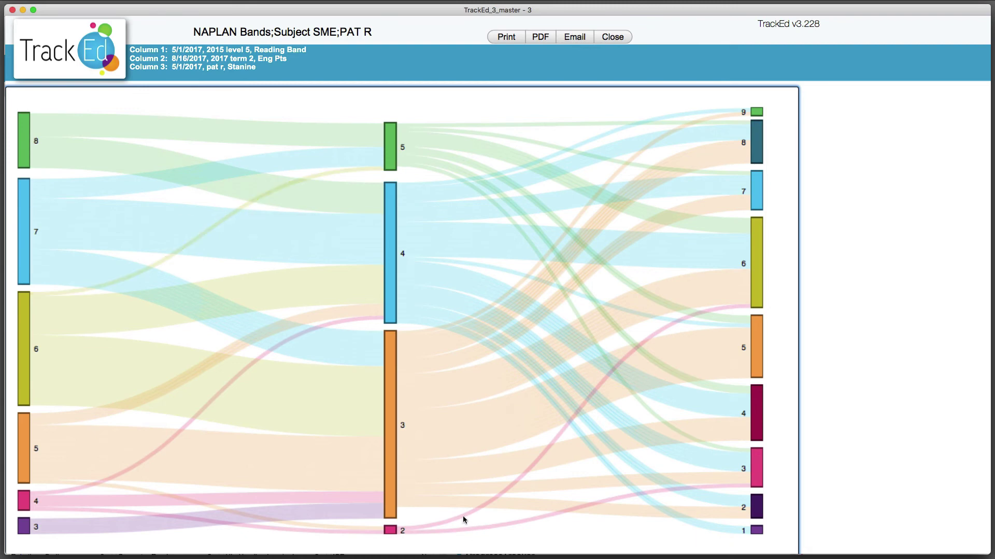
pyautogui.moveTo(462, 515)
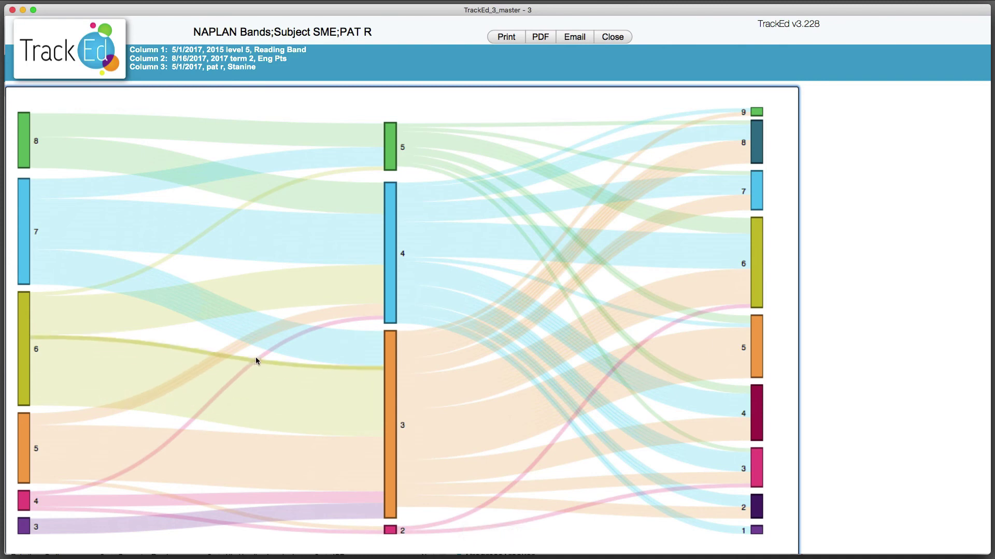
pyautogui.moveTo(267, 356)
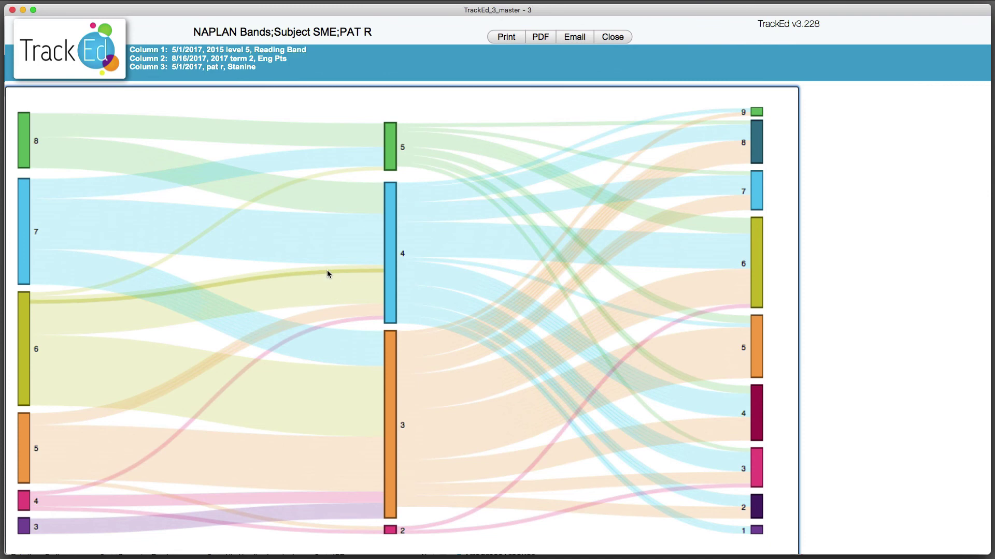
pyautogui.moveTo(327, 274)
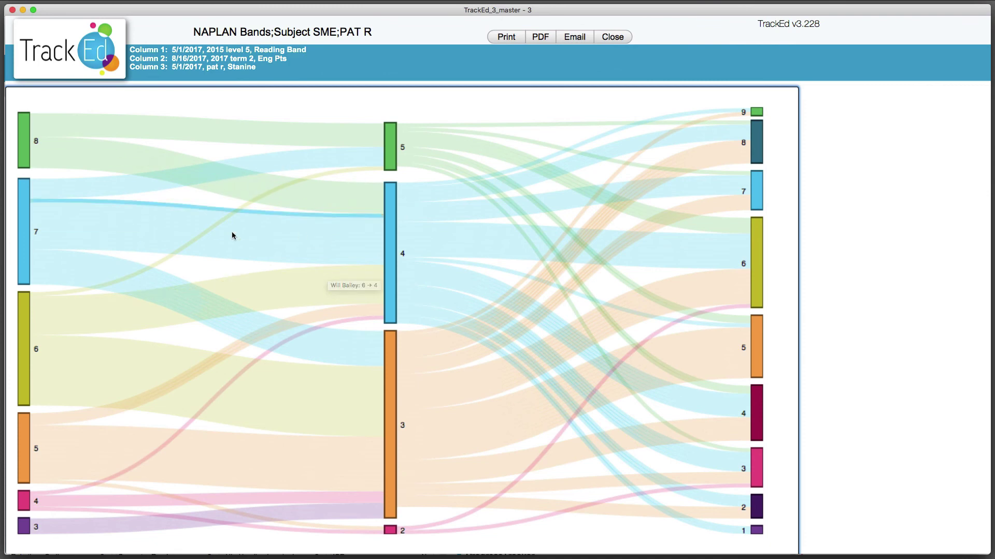